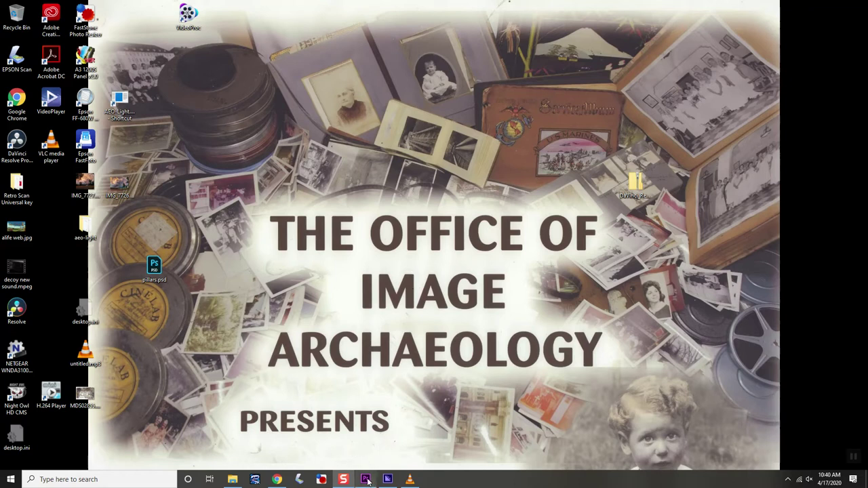
# Bring the VLC window playing '146TH COMPOSITE OPERATION SANTA ROSA.mpeg' to the front
pyautogui.click(410, 479)
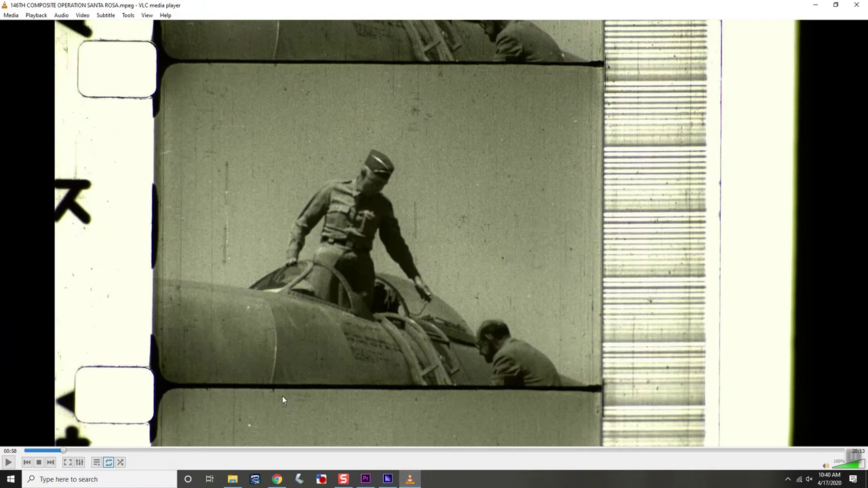
# Resume the film scan in VLC and let it run to about 2:07
pyautogui.press('space')
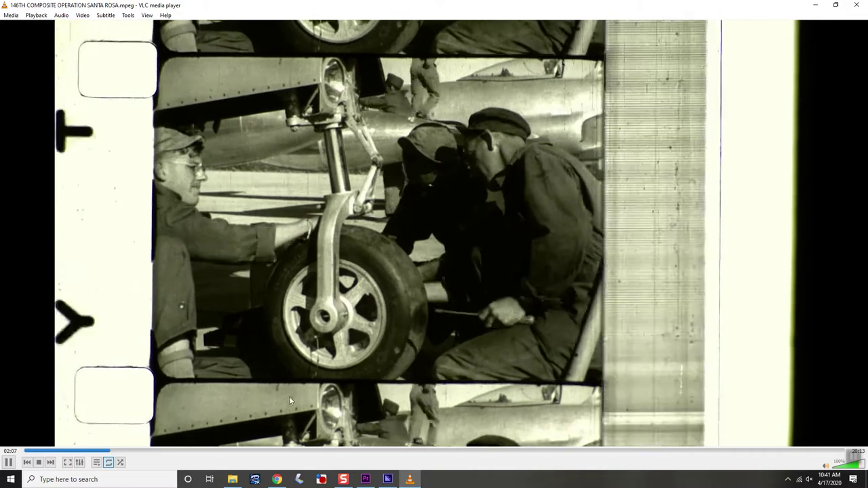
# Mute the film scan's audio and adjust the VLC volume
pyautogui.press('m')
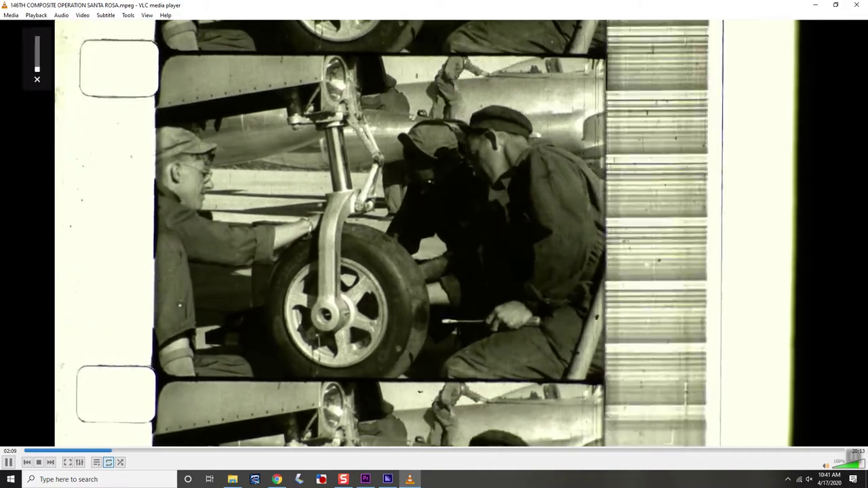
pyautogui.scroll(9, 434, 245)
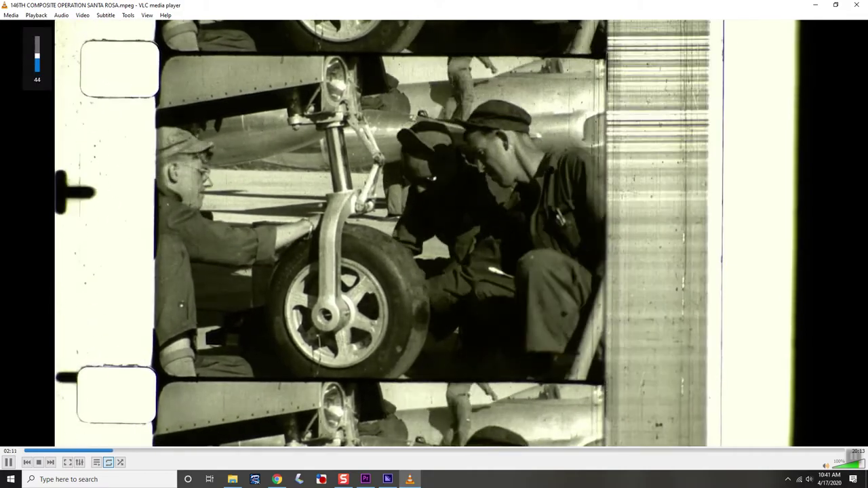
pyautogui.scroll(-1, 434, 244)
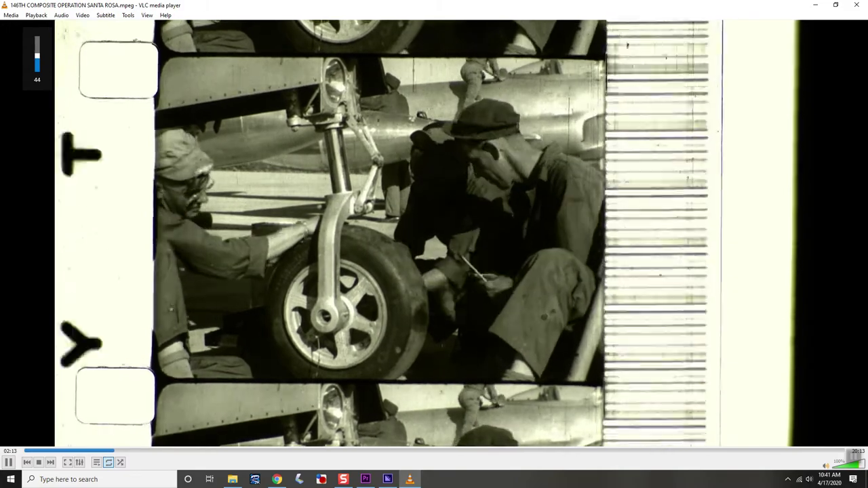
pyautogui.scroll(-10, 434, 244)
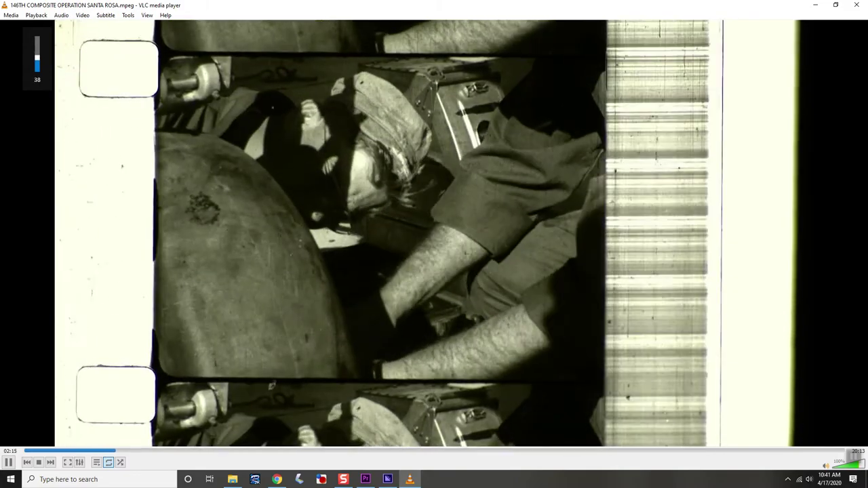
pyautogui.scroll(-2, 434, 244)
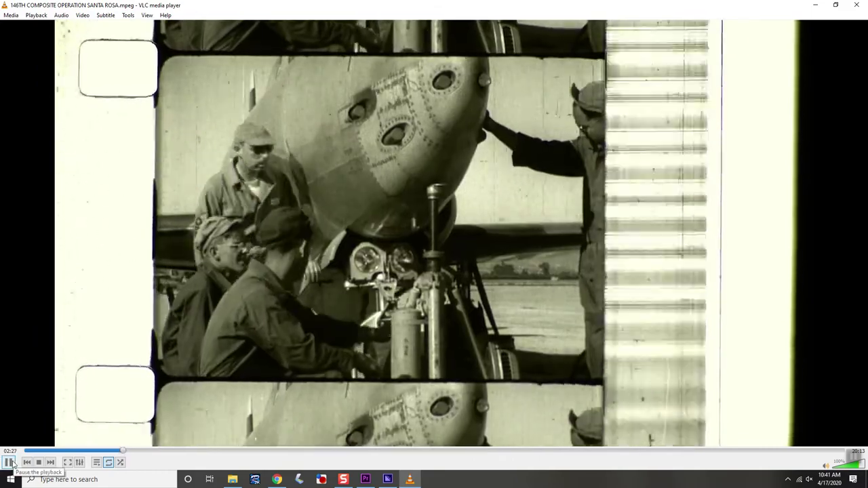
# Pause at 02:28, close VLC and bring back the Premiere Pro SOUND FILMS project
pyautogui.click(10, 463)
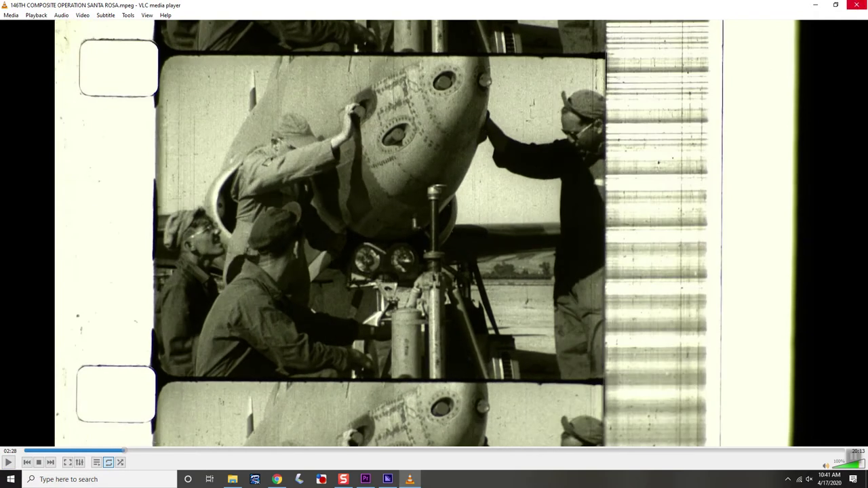
pyautogui.click(857, 5)
pyautogui.click(365, 480)
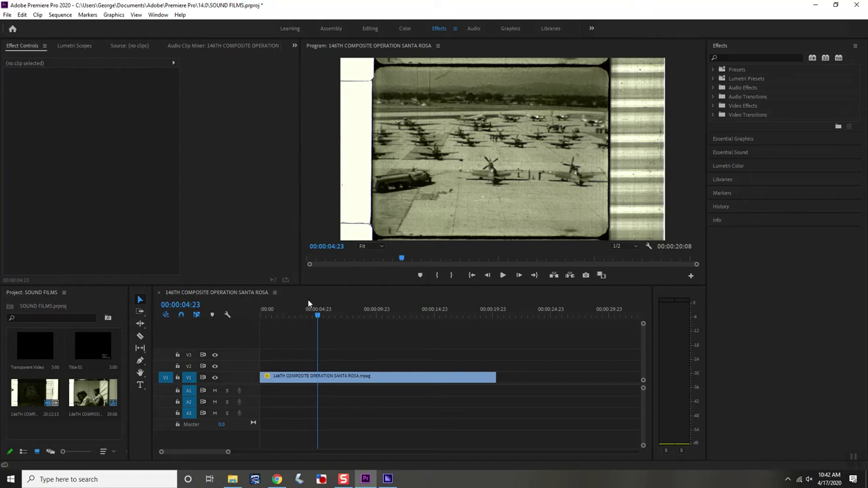
# Play the sequence in the Program monitor and stop it at 00:00:14:00
pyautogui.click(502, 276)
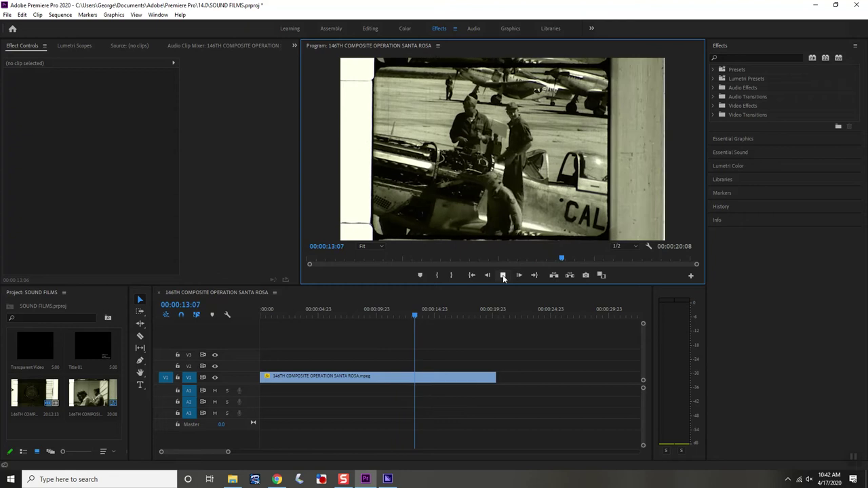
pyautogui.click(503, 275)
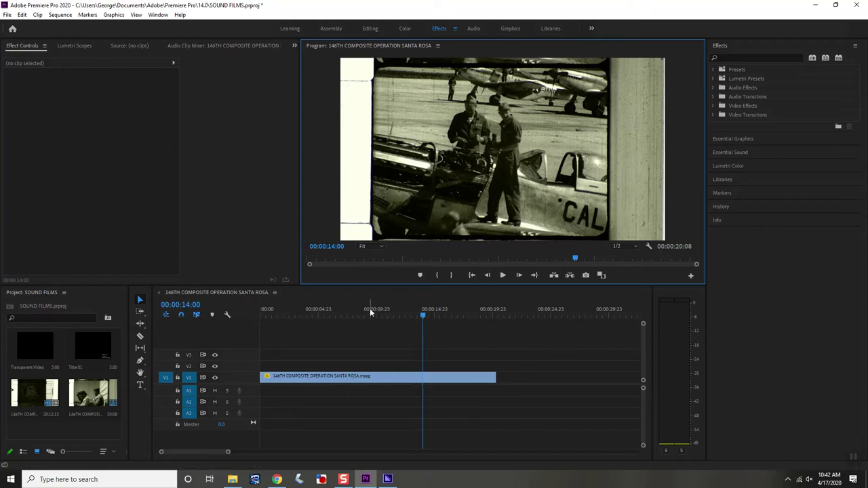
# Replace the V1 film clip with a linked After Effects composition
pyautogui.rightClick(352, 382)
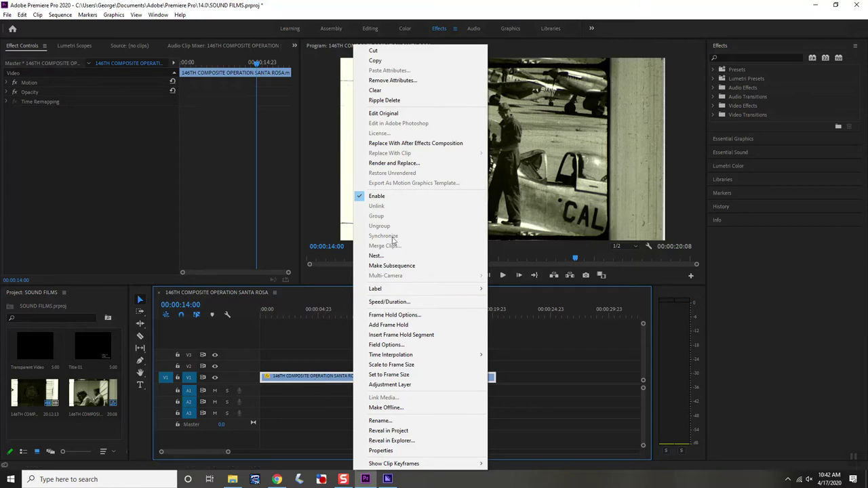
pyautogui.click(413, 144)
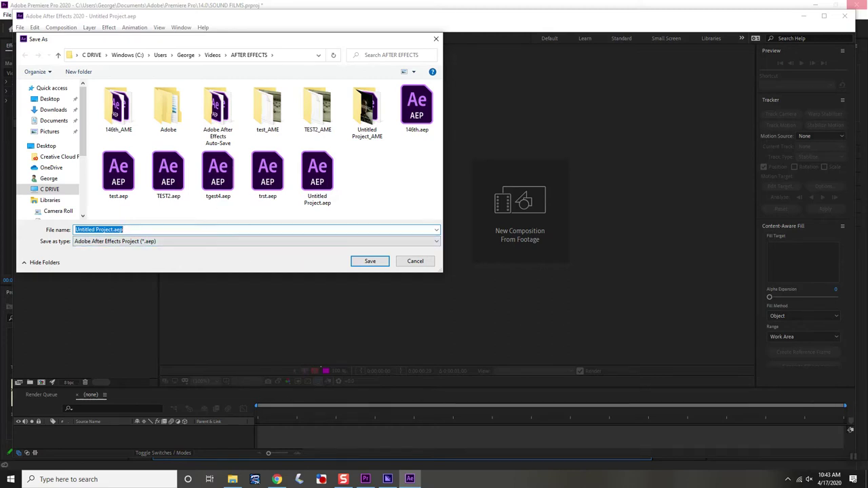
# Save the new After Effects project as test7.aep
pyautogui.write('test7')
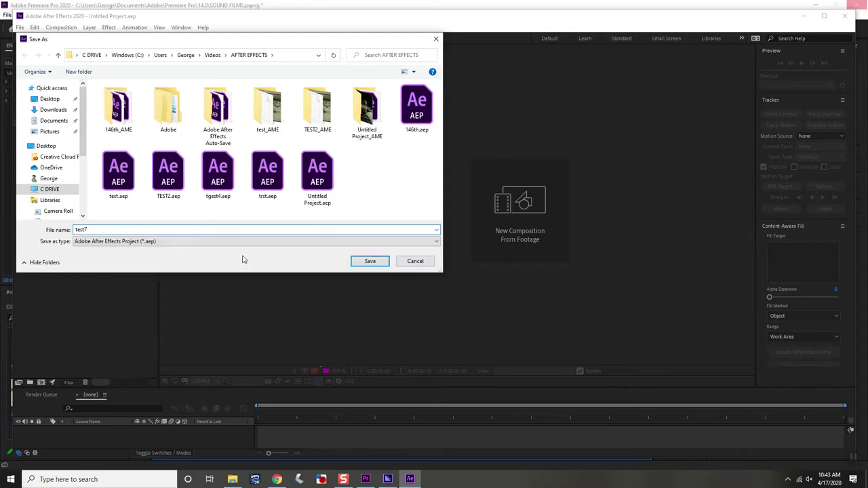
pyautogui.click(367, 261)
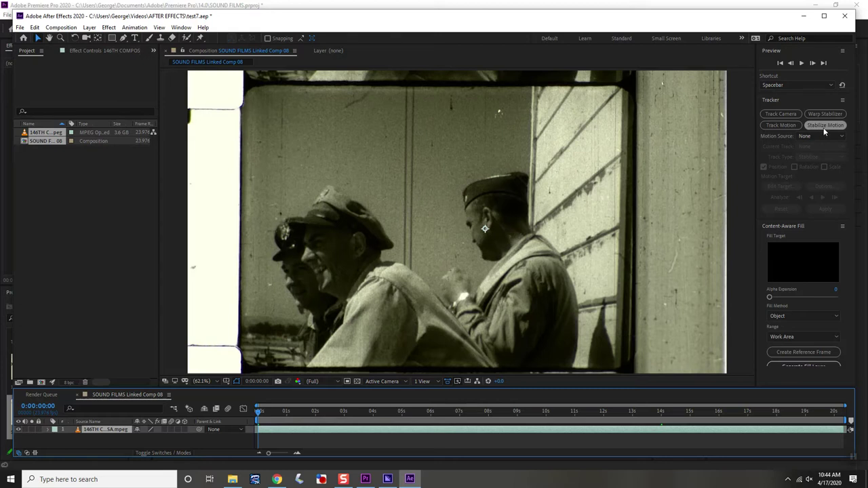
pyautogui.click(176, 28)
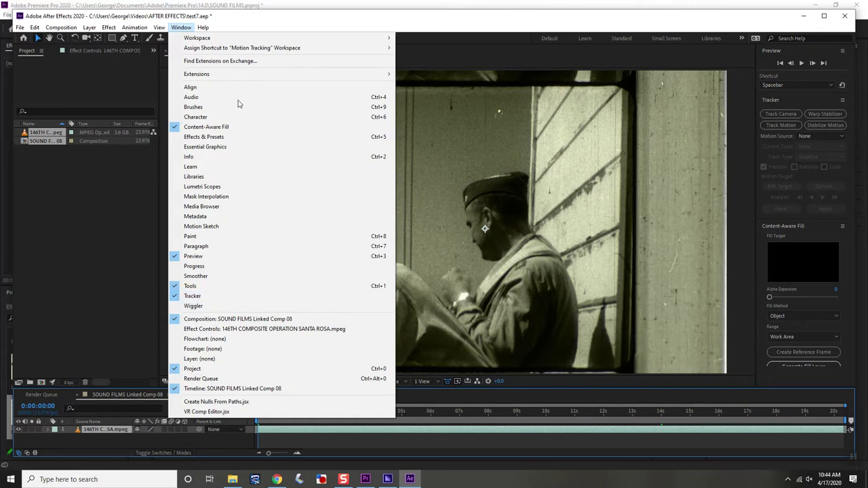
# Reopen the Tracker panel, dock it above Content-Aware Fill, and add a Stabilize track
pyautogui.click(175, 298)
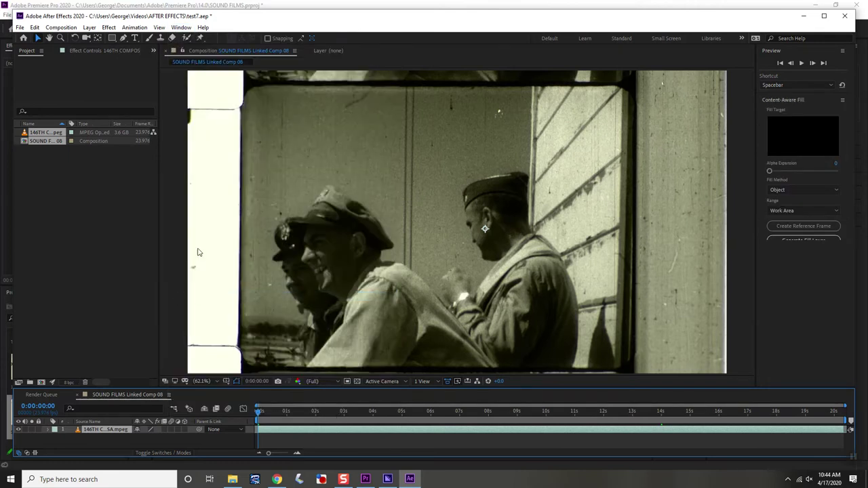
pyautogui.click(181, 27)
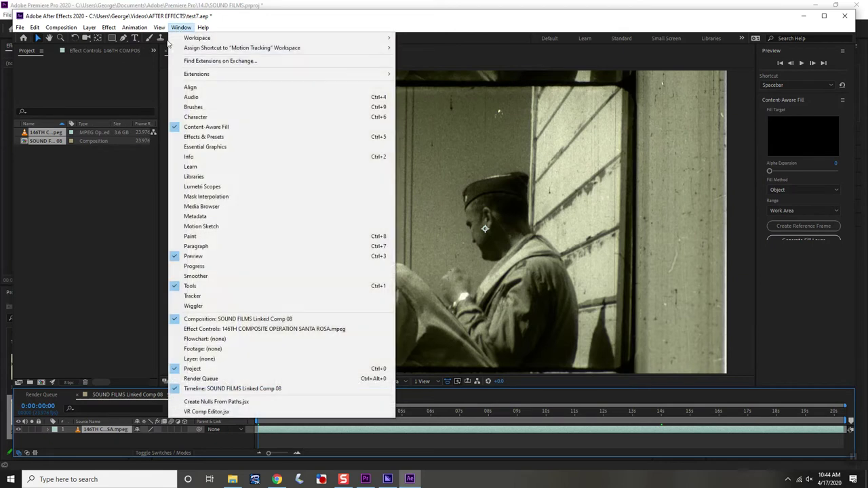
pyautogui.click(175, 296)
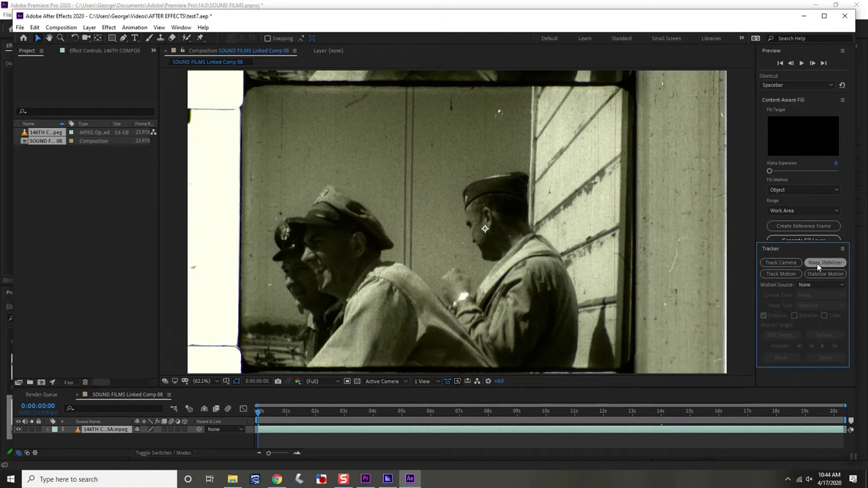
pyautogui.moveTo(841, 249); pyautogui.dragTo(832, 108)
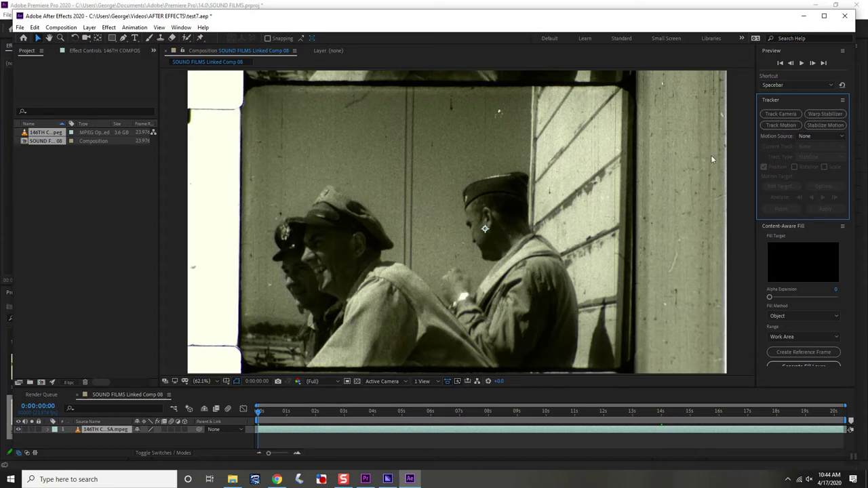
pyautogui.click(824, 125)
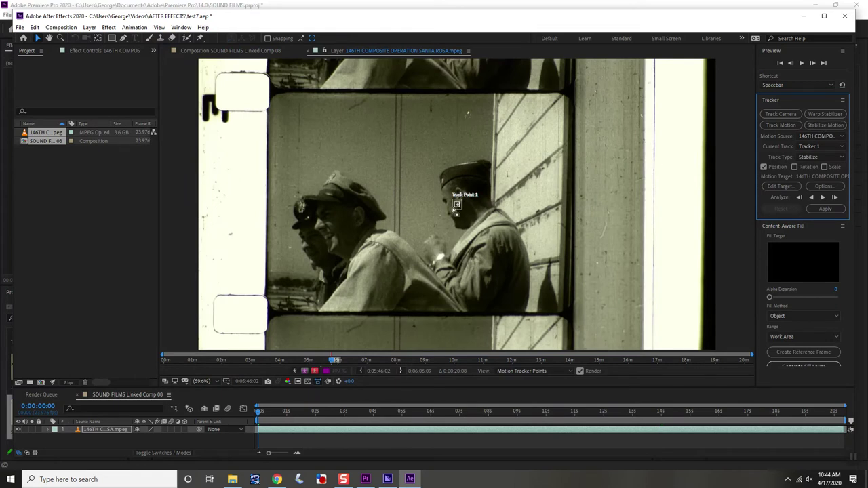
# Move Track Point 1's box onto the upper-left sprocket hole
pyautogui.moveTo(452, 209); pyautogui.dragTo(266, 109)
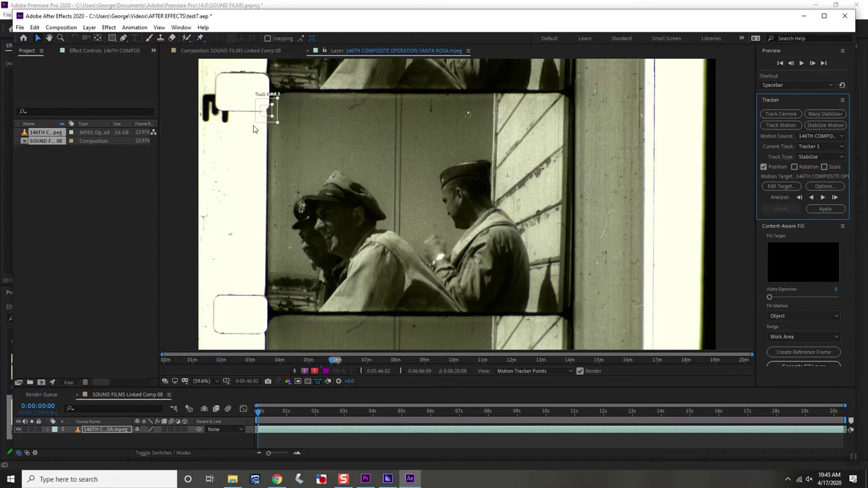
# Nudge Track Point 1 up onto the upper-left sprocket hole's corner
pyautogui.moveTo(266, 112); pyautogui.dragTo(266, 108)
# Analyze Track Point 1 forward to 0:00:20:07 and apply it with X and Y
pyautogui.click(825, 209)
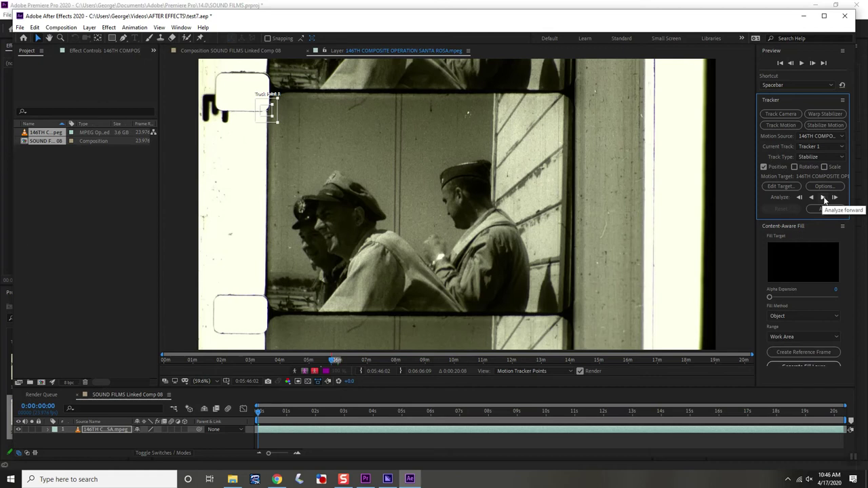
pyautogui.click(823, 197)
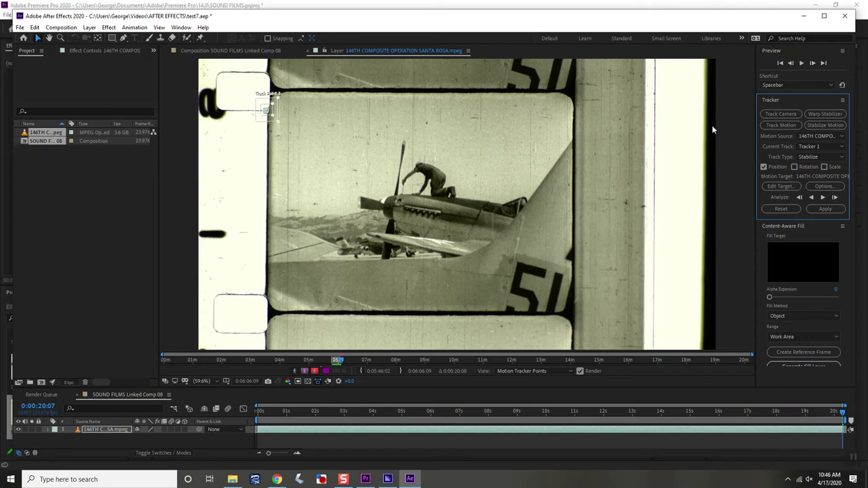
pyautogui.click(825, 209)
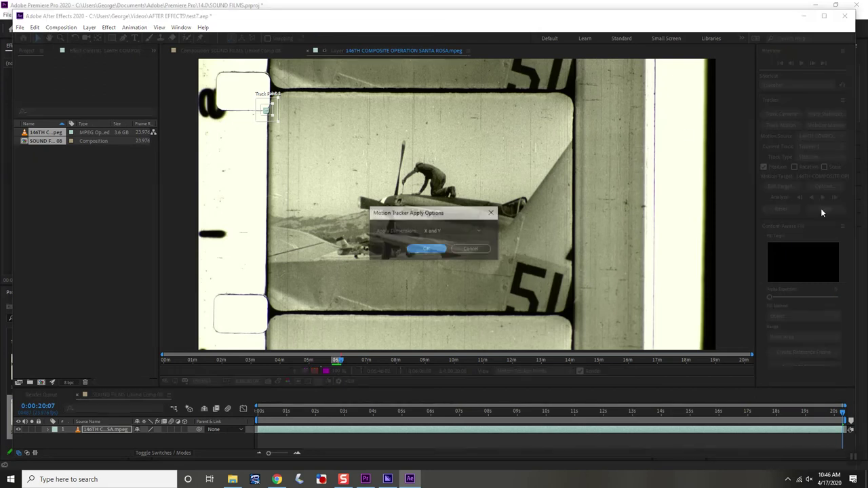
# Apply the sprocket-hole track to the film layer in X and Y, then preview the stabilised result
pyautogui.click(425, 249)
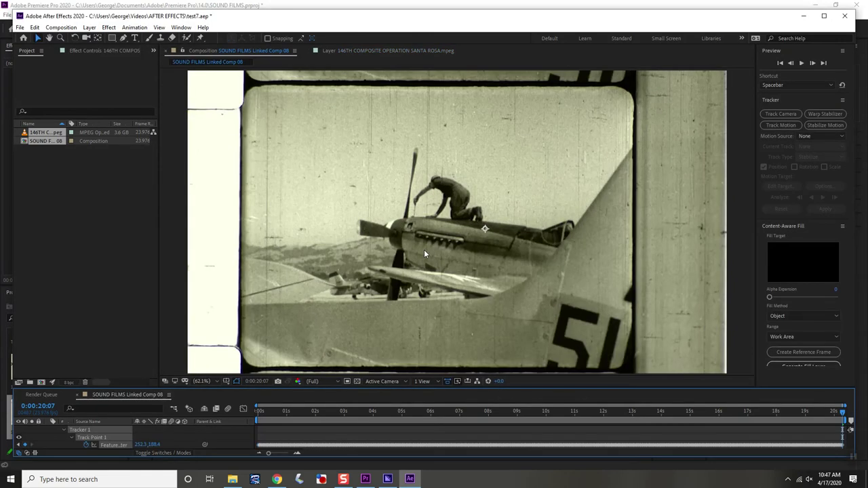
pyautogui.click(803, 63)
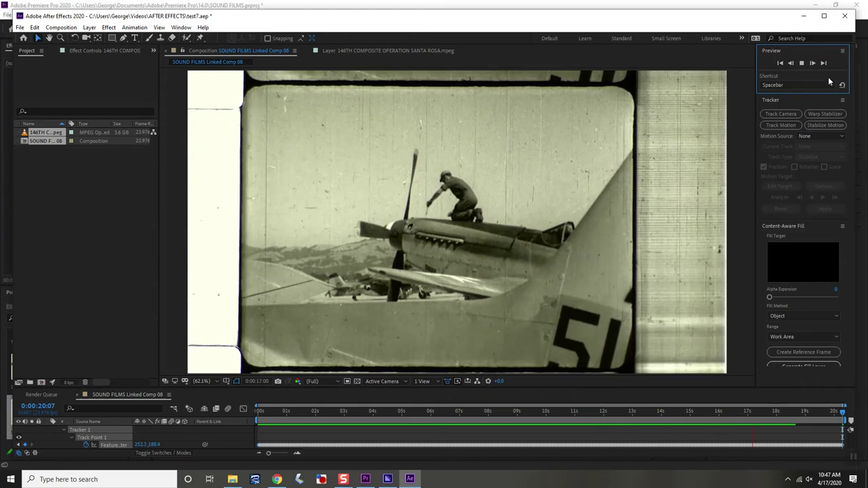
pyautogui.click(773, 412)
# Scrub between roughly 8 and 11 seconds to check the frames are stable
pyautogui.moveTo(777, 416); pyautogui.dragTo(598, 444)
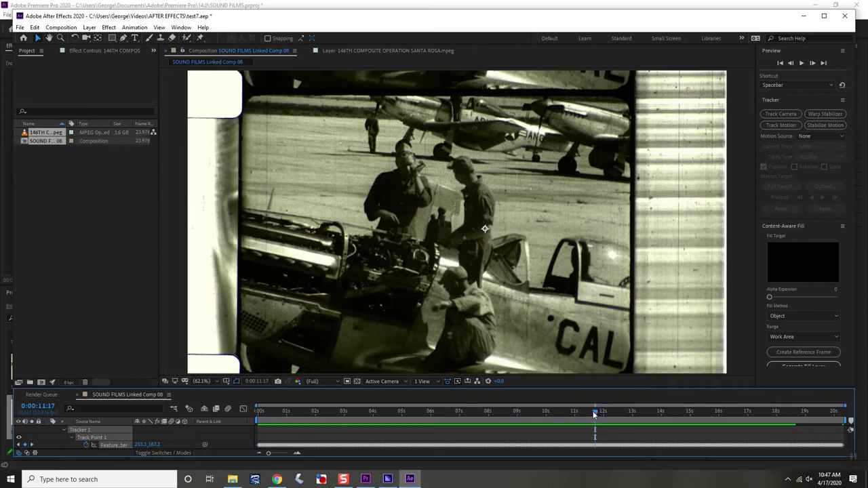
pyautogui.moveTo(593, 411); pyautogui.dragTo(600, 414)
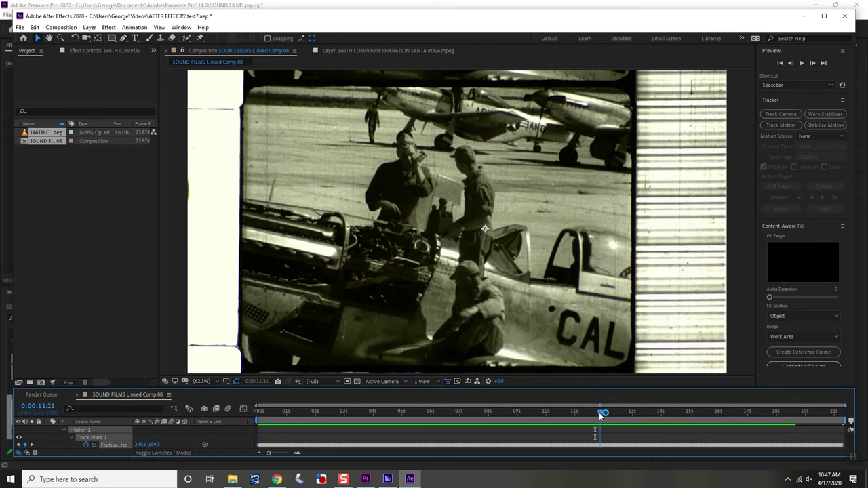
pyautogui.moveTo(599, 412)
pyautogui.mouseDown()
pyautogui.moveTo(579, 413)
pyautogui.moveTo(601, 422)
pyautogui.moveTo(592, 422)
pyautogui.mouseUp()
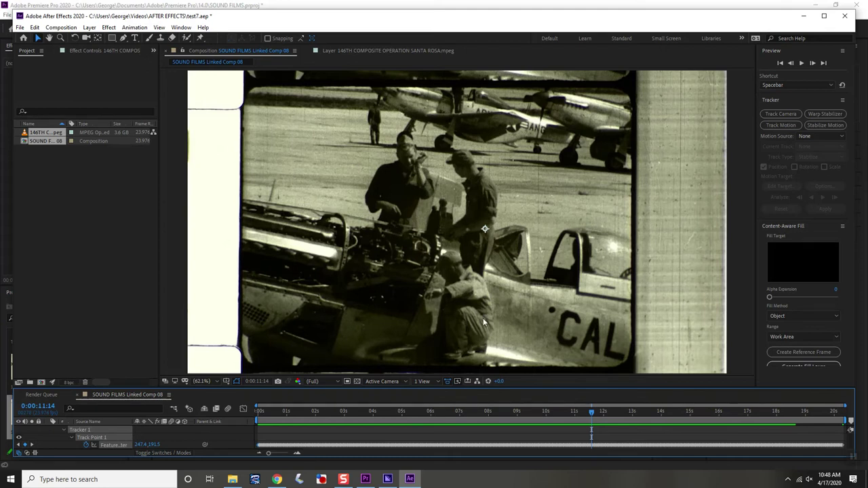
pyautogui.moveTo(591, 412); pyautogui.dragTo(580, 442)
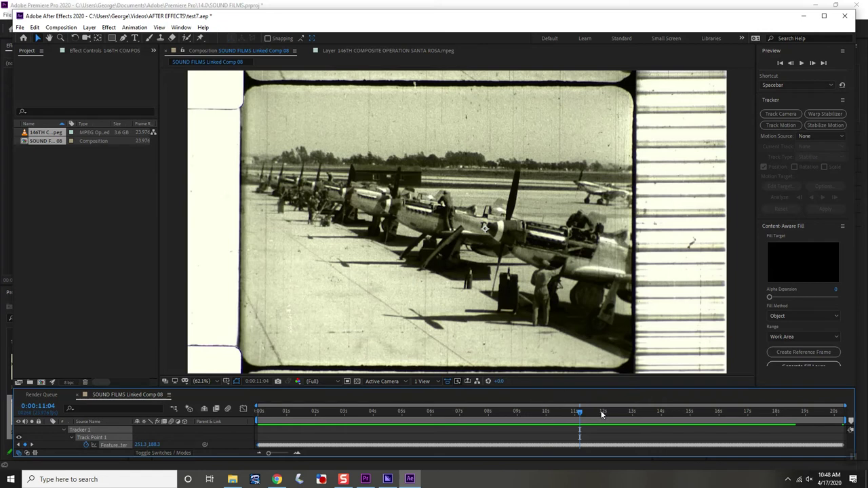
pyautogui.moveTo(578, 413); pyautogui.dragTo(665, 411)
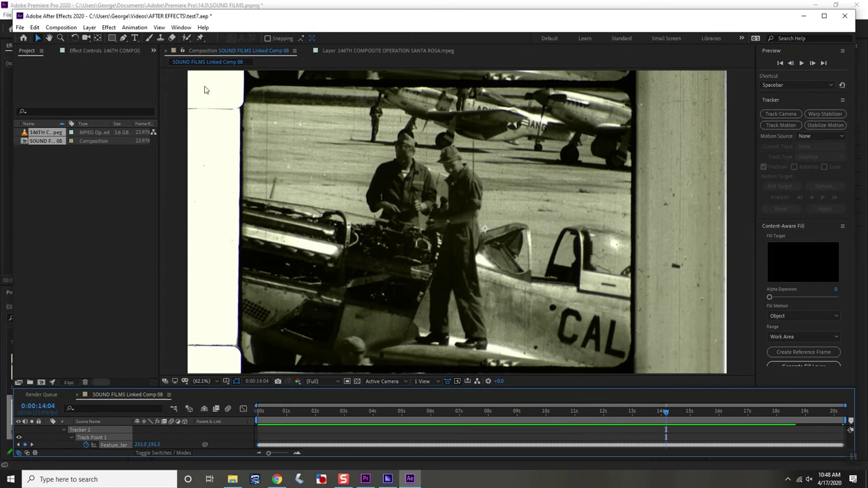
# Save the After Effects project test7.aep
pyautogui.click(19, 27)
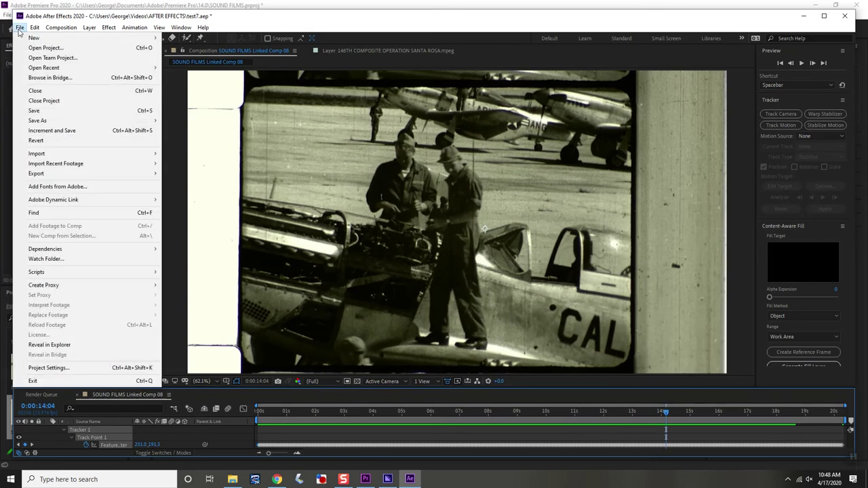
pyautogui.click(34, 110)
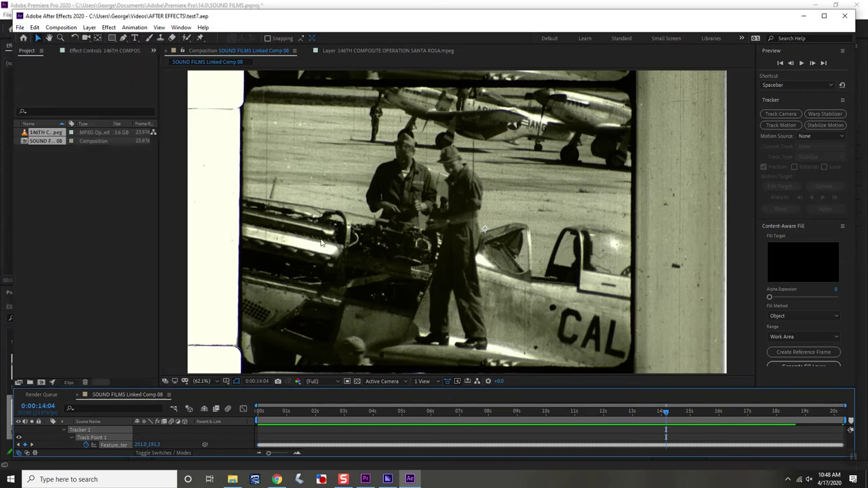
pyautogui.click(365, 480)
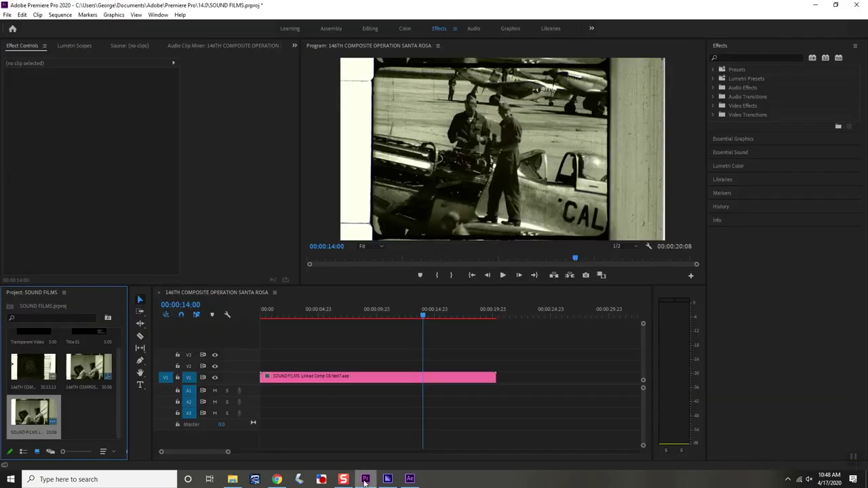
# Preview the Premiere sequence from about the 4-second mark
pyautogui.click(310, 312)
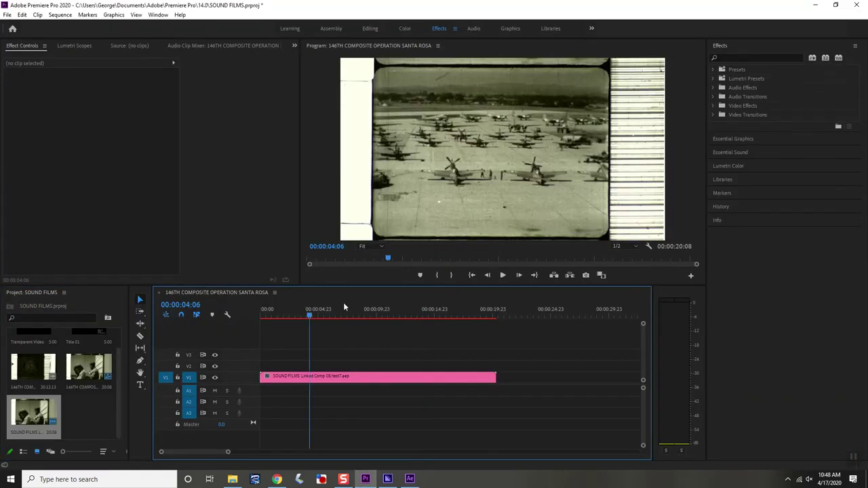
pyautogui.click(502, 275)
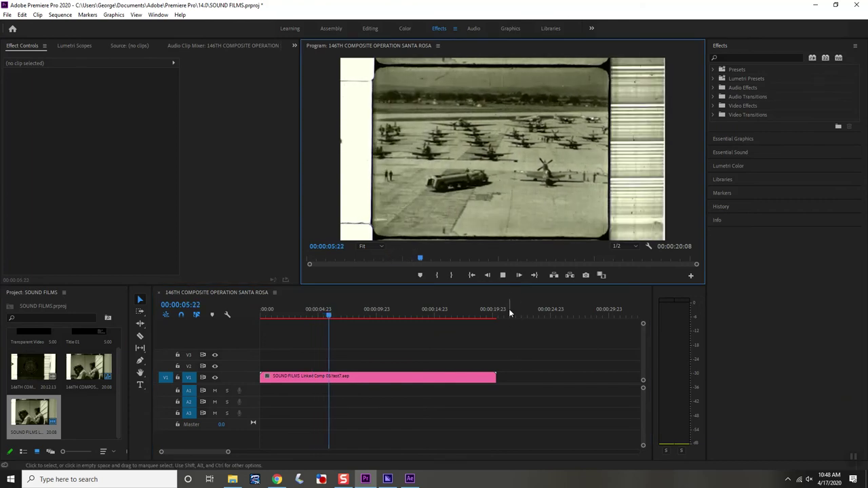
pyautogui.press('space')
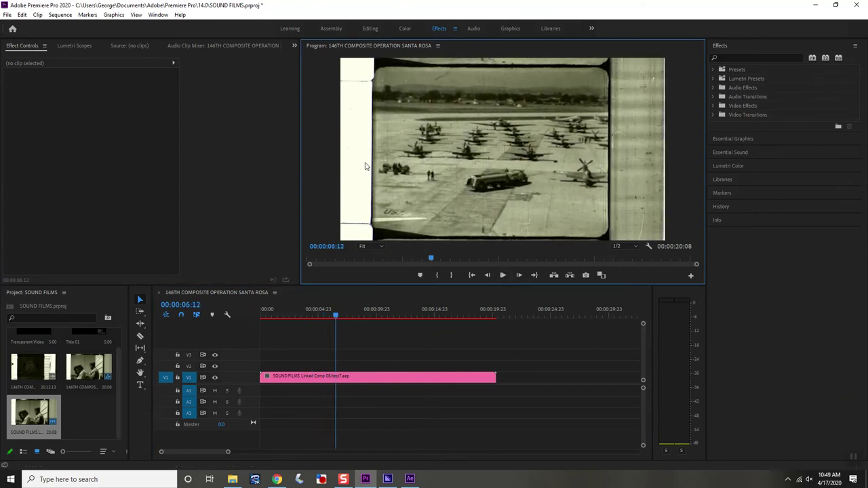
# Scale up the linked stabilised clip to fill the program frame and play it back
pyautogui.click(350, 378)
pyautogui.click(386, 192)
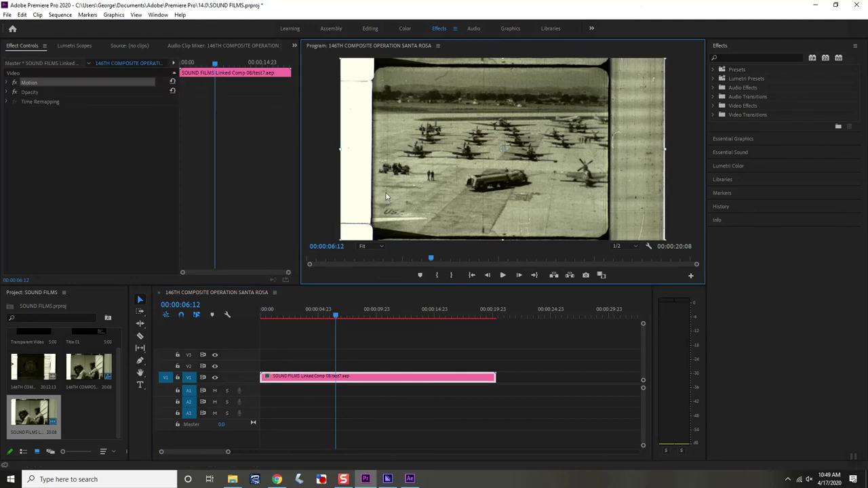
pyautogui.moveTo(339, 150); pyautogui.dragTo(387, 181)
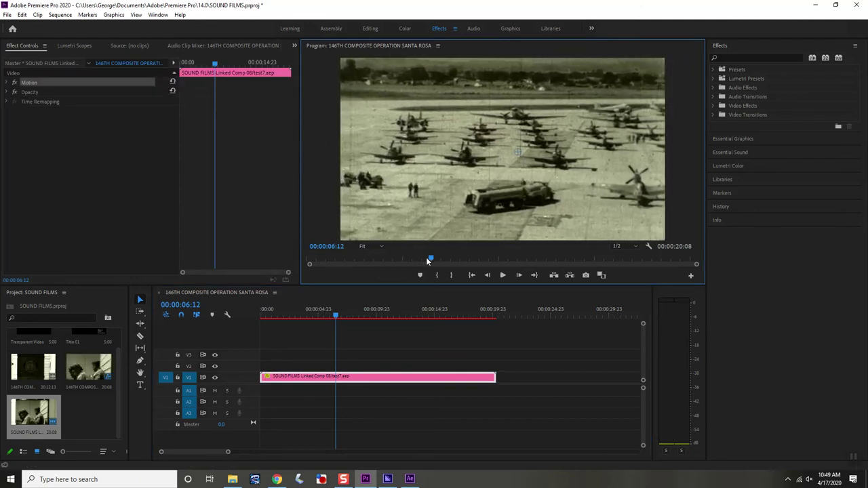
pyautogui.click(502, 275)
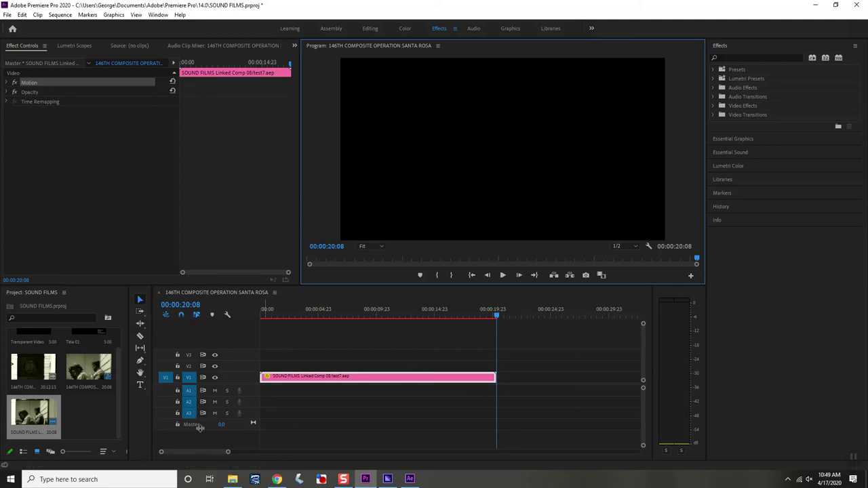
pyautogui.click(389, 480)
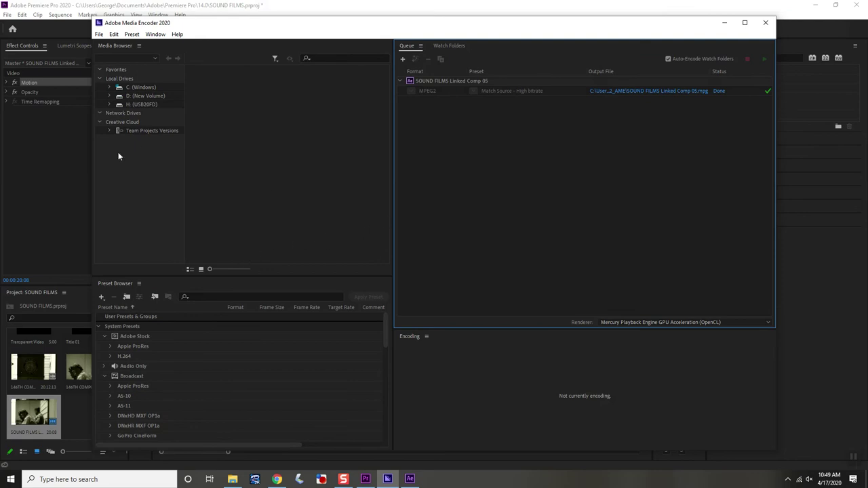
# Minimise Media Encoder and return to After Effects
pyautogui.click(723, 25)
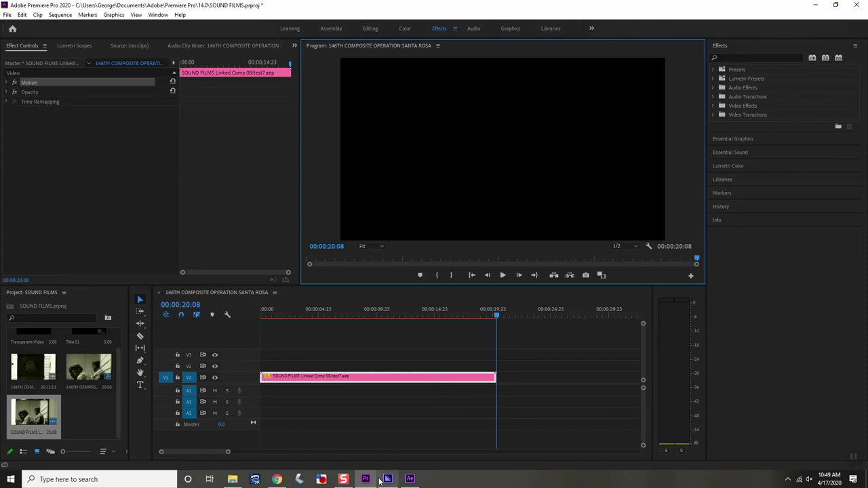
pyautogui.click(410, 480)
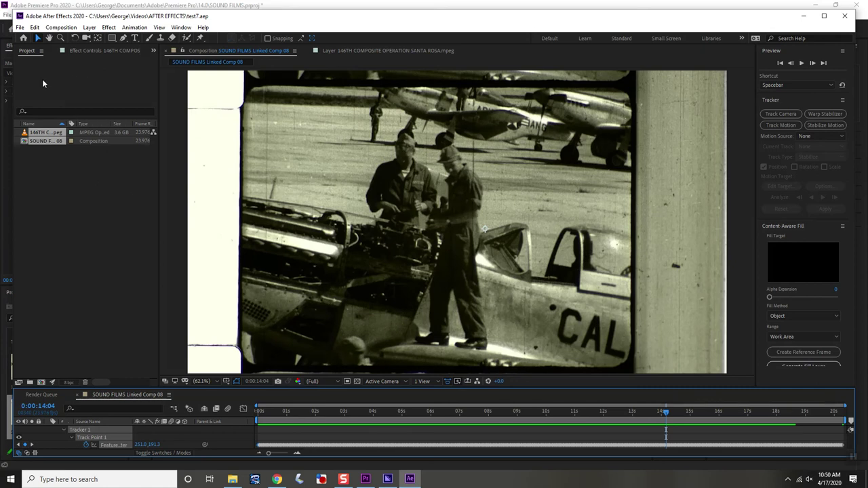
# Add SOUND FILMS Linked Comp 08 to the Adobe Media Encoder queue
pyautogui.click(54, 28)
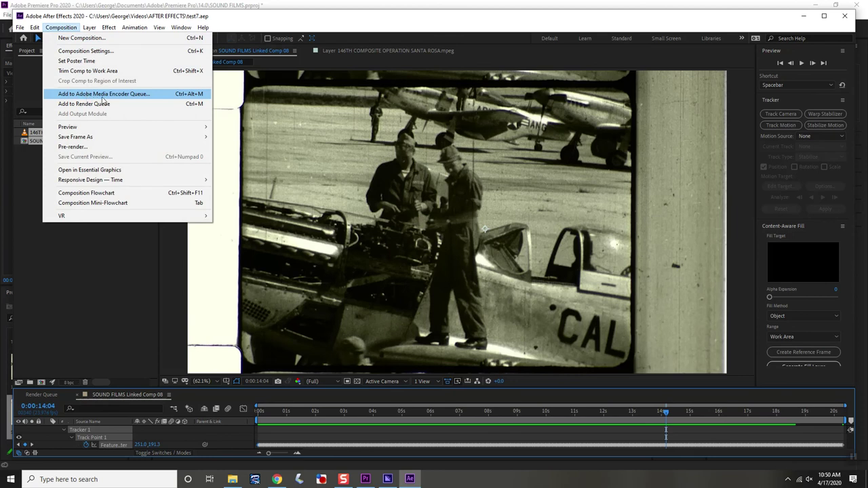
pyautogui.click(112, 97)
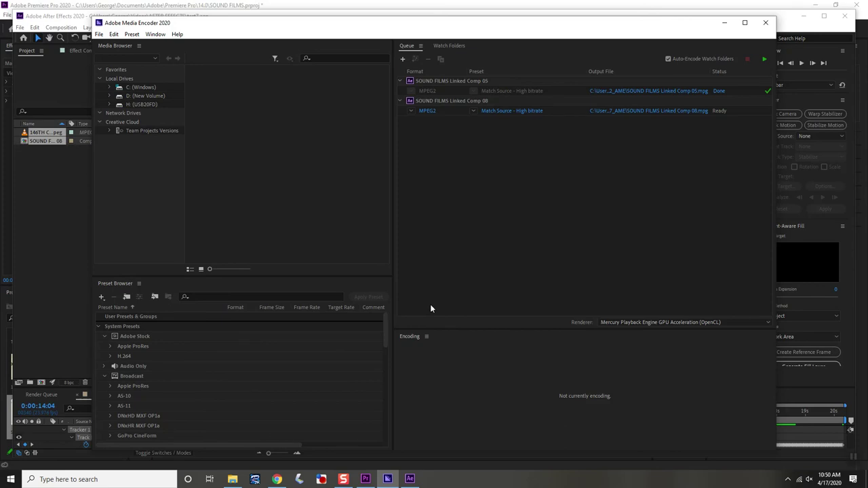
# Save the MPEG2 output to the test7_AME folder and start encoding the queue
pyautogui.click(627, 110)
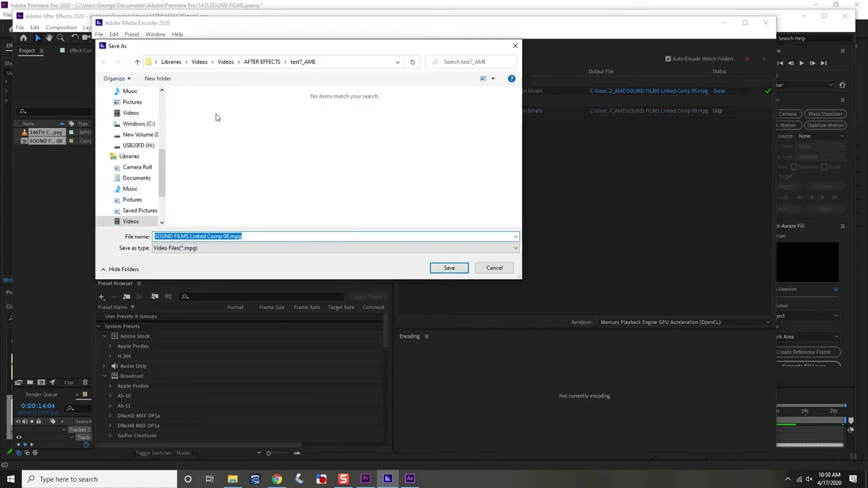
pyautogui.click(442, 269)
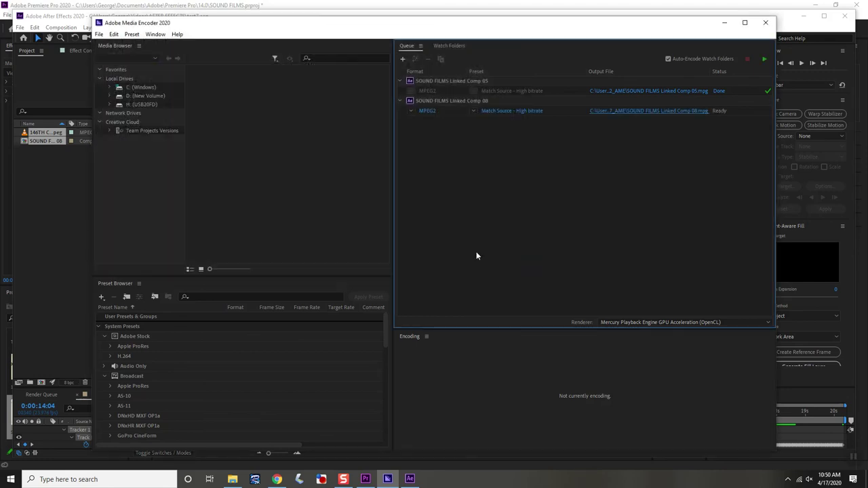
pyautogui.click(764, 60)
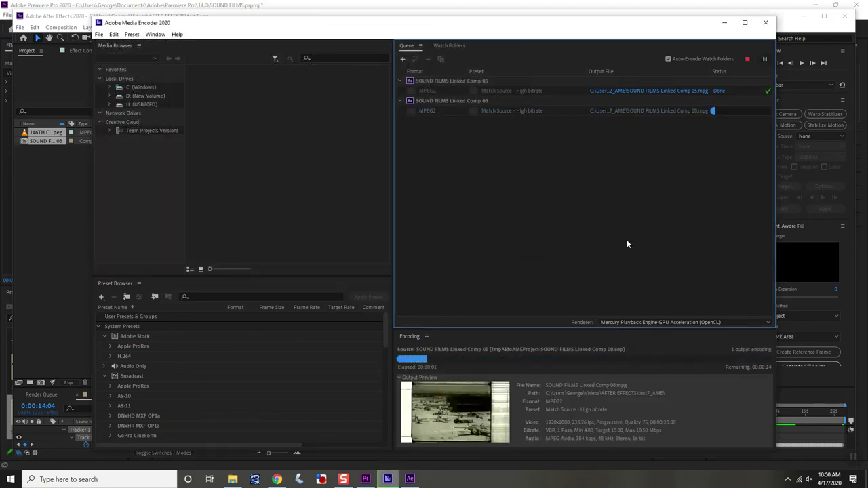